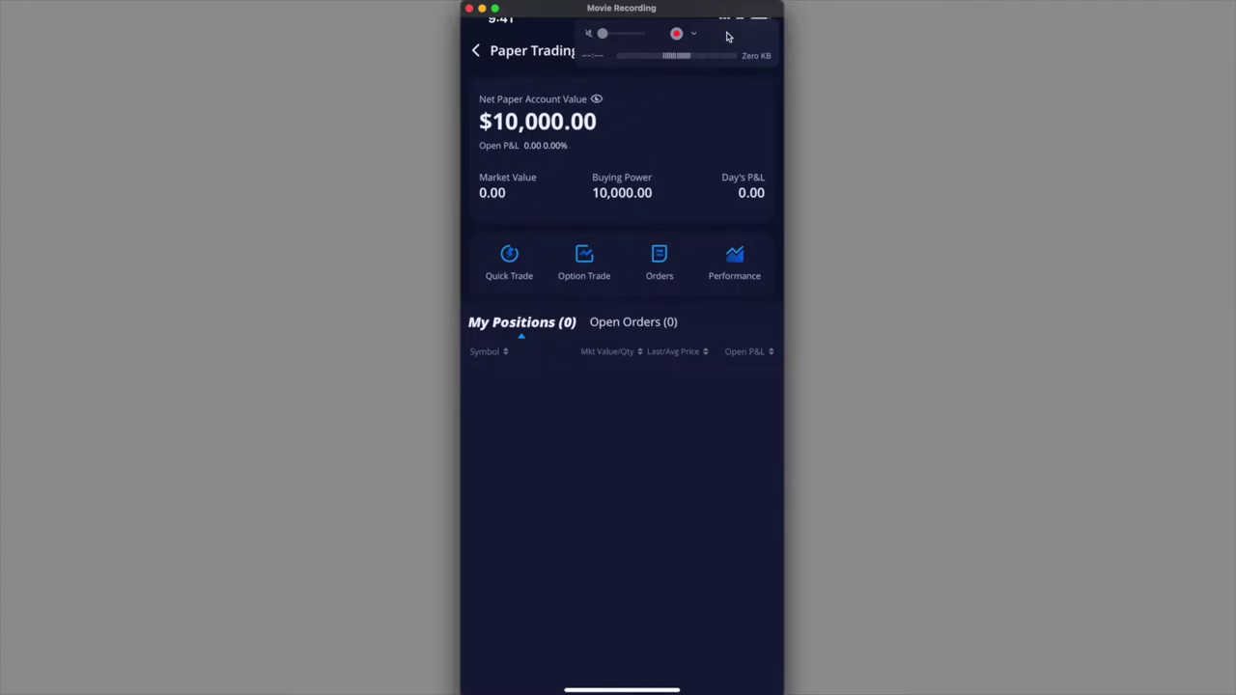
drag(728, 35, 728, 125)
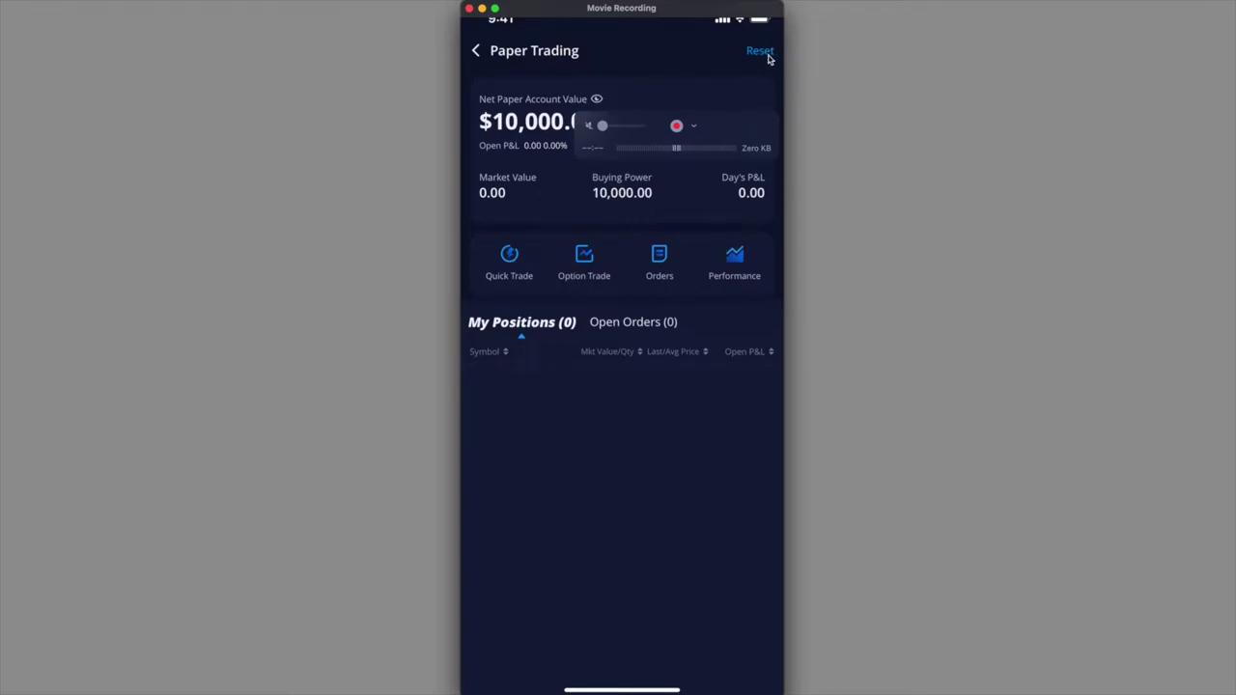
drag(751, 130, 783, 28)
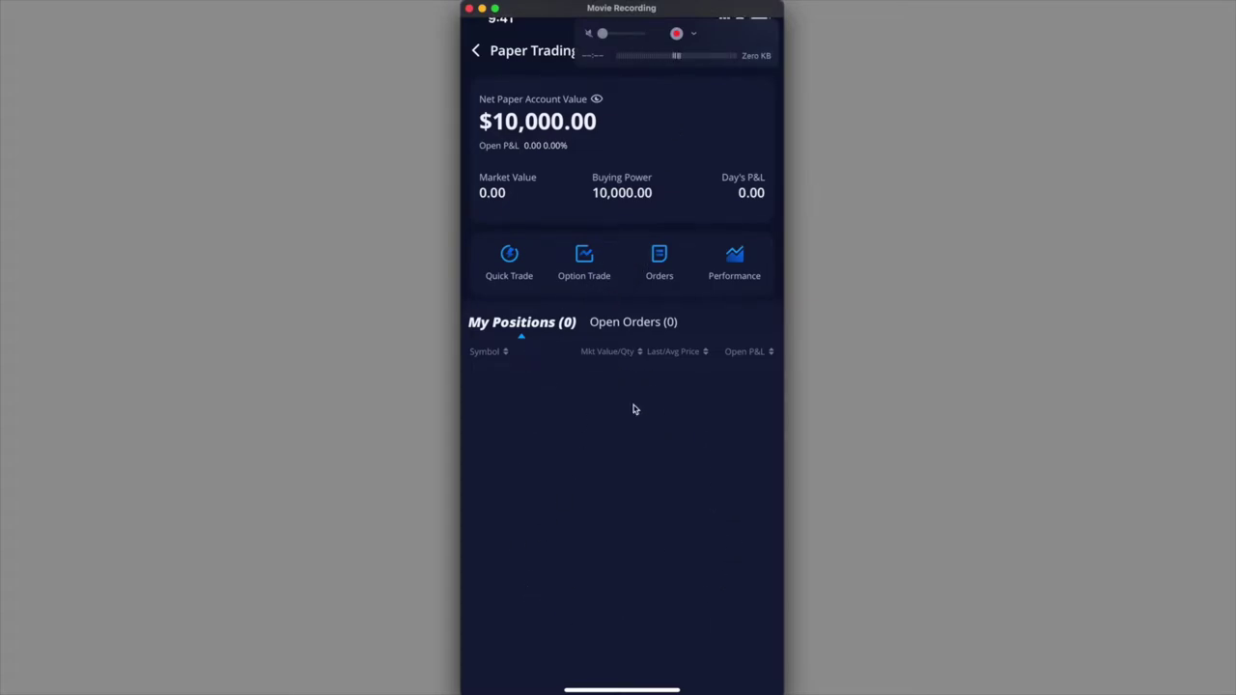
Pick TSLA from the Quick Trade symbol list to show its chart and order book.
click(513, 269)
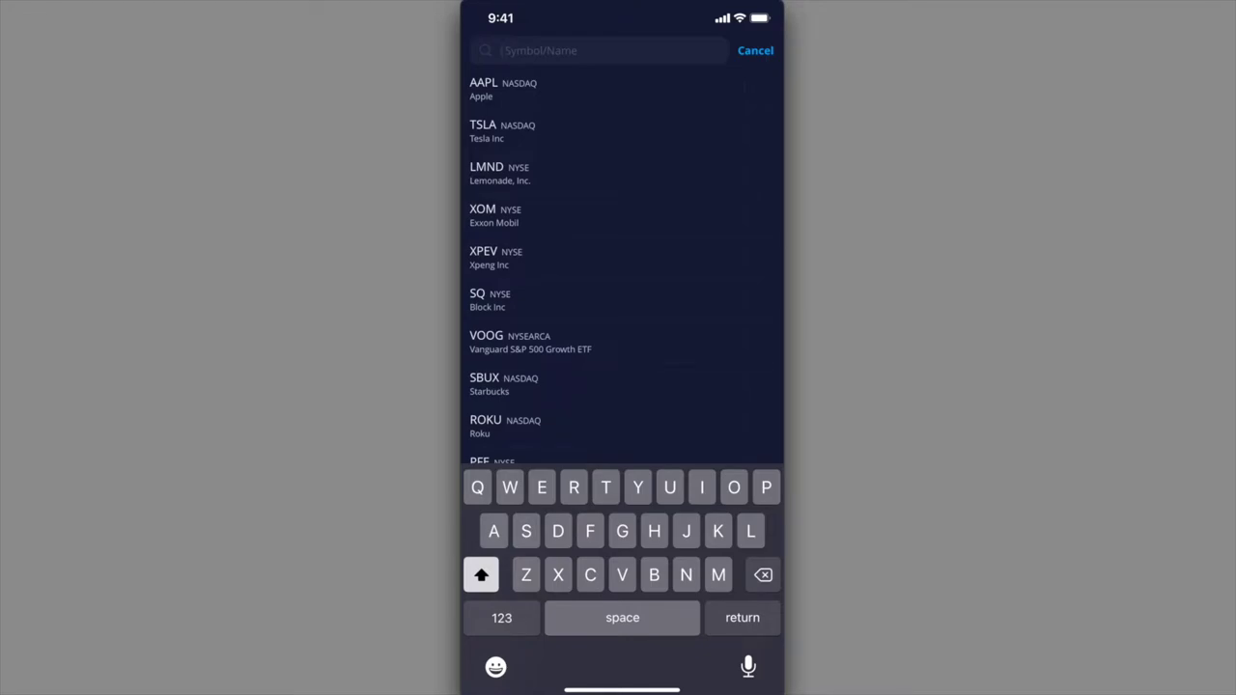
click(546, 146)
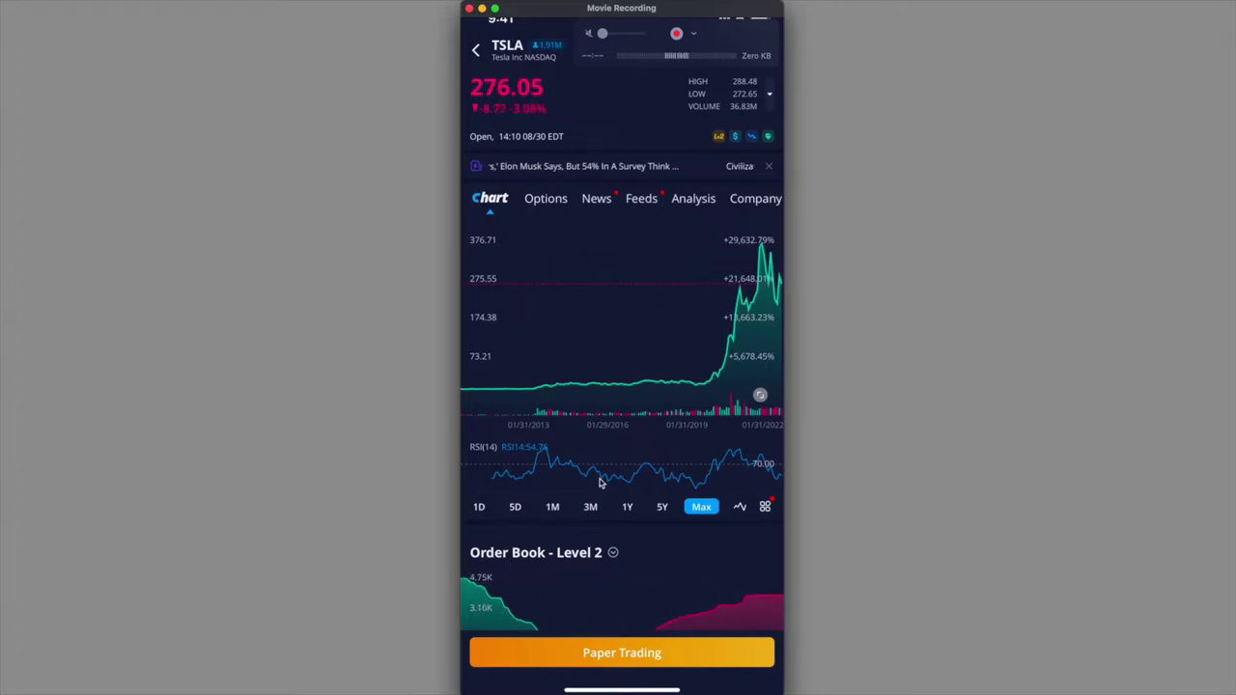
Open a TSLA paper-trade ticket set to Sell with order type MARKET.
click(646, 661)
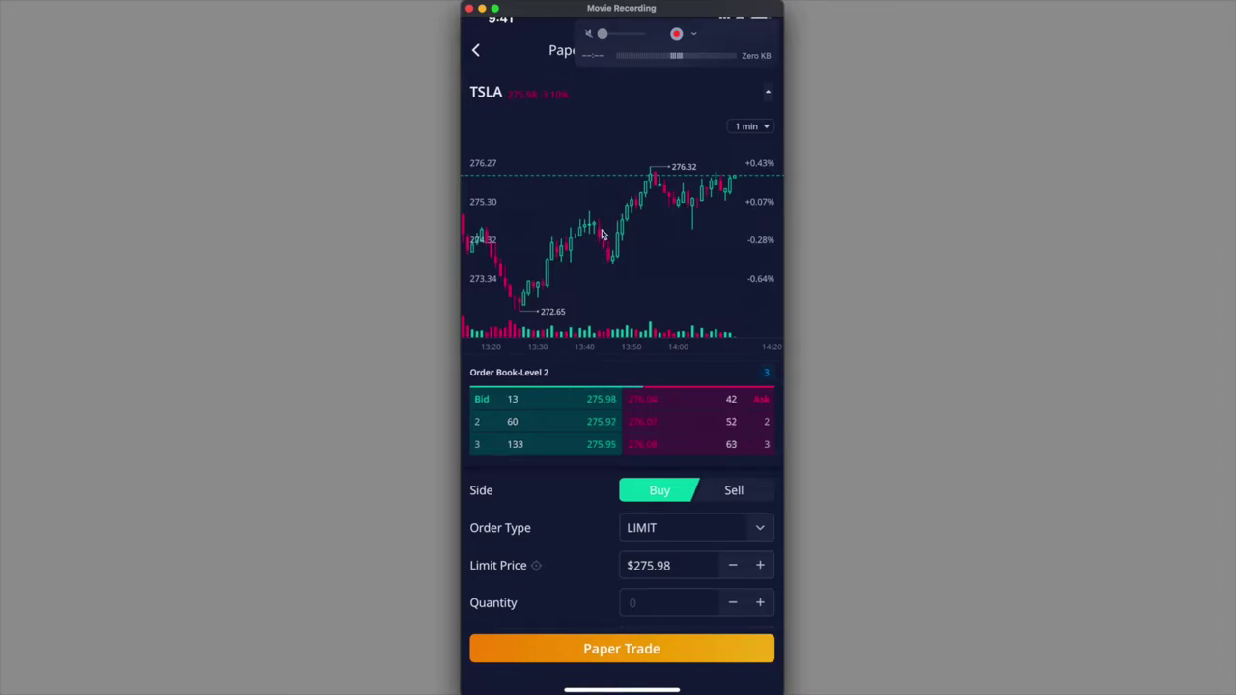
scroll(599, 234, down, 3)
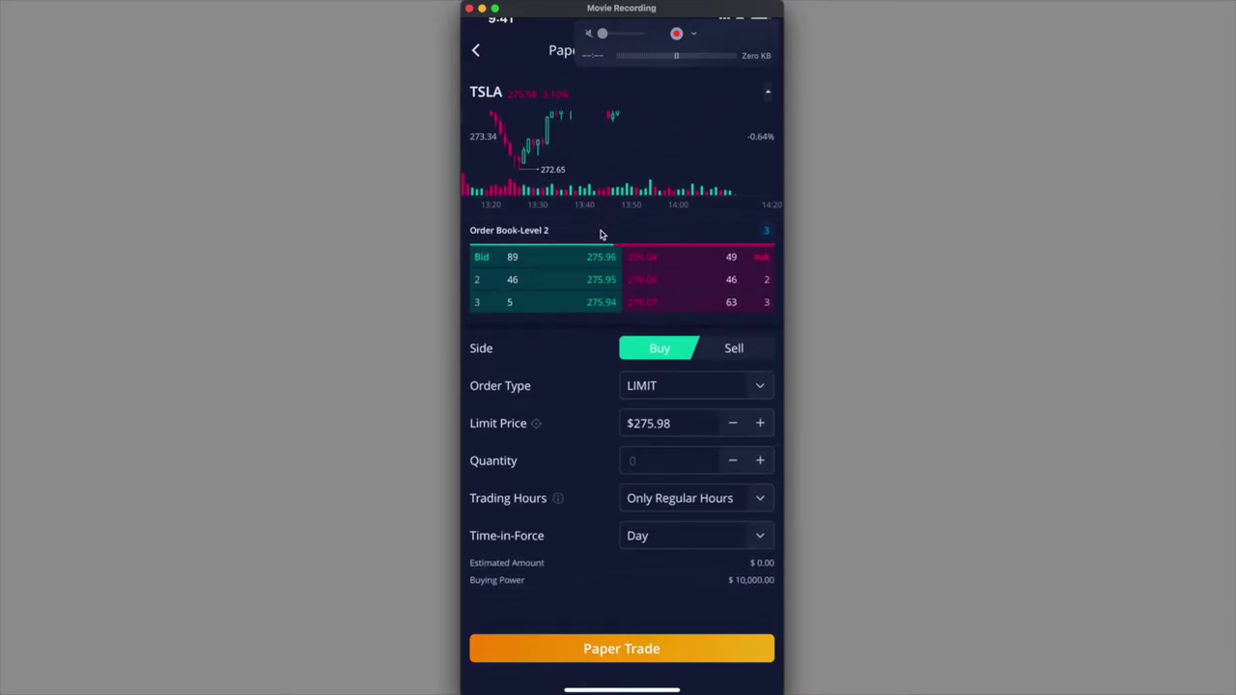
scroll(600, 234, down, 2)
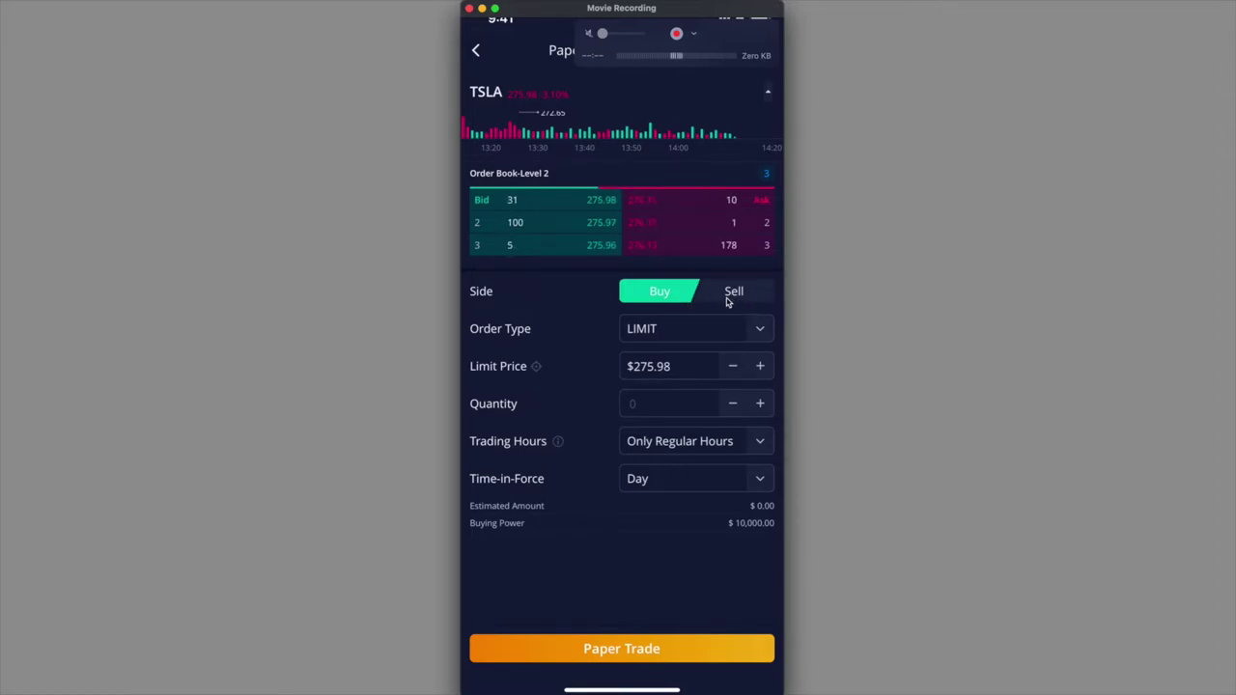
click(727, 300)
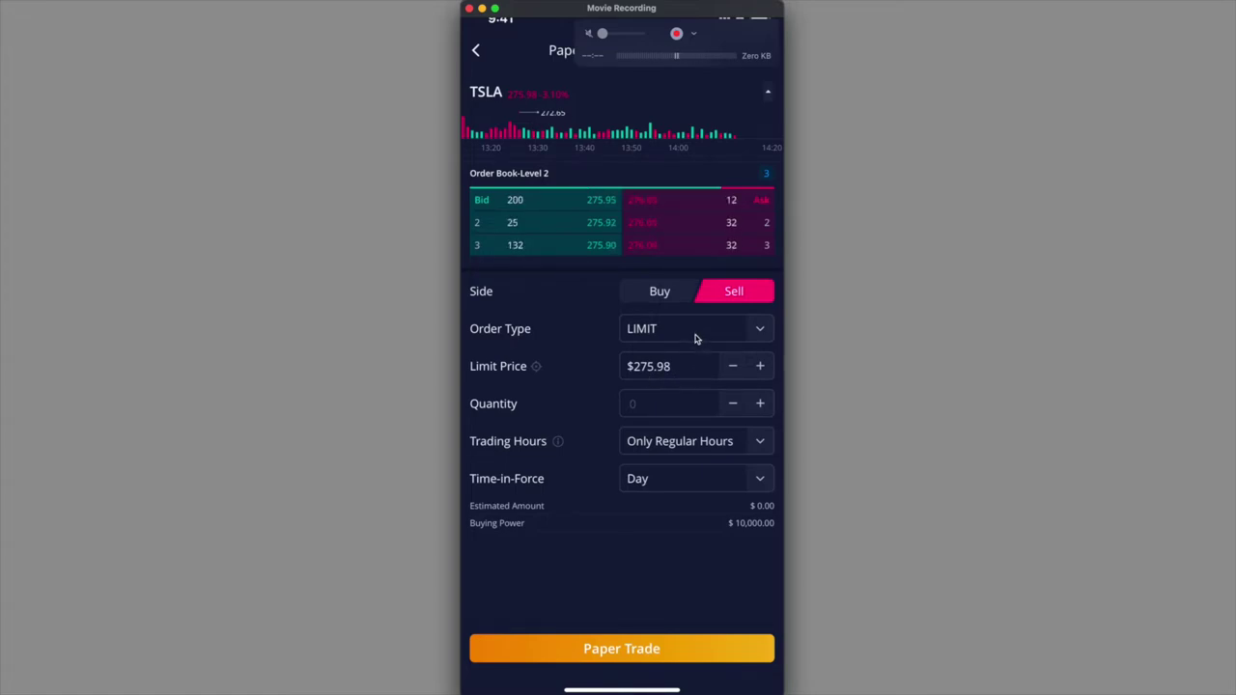
click(694, 342)
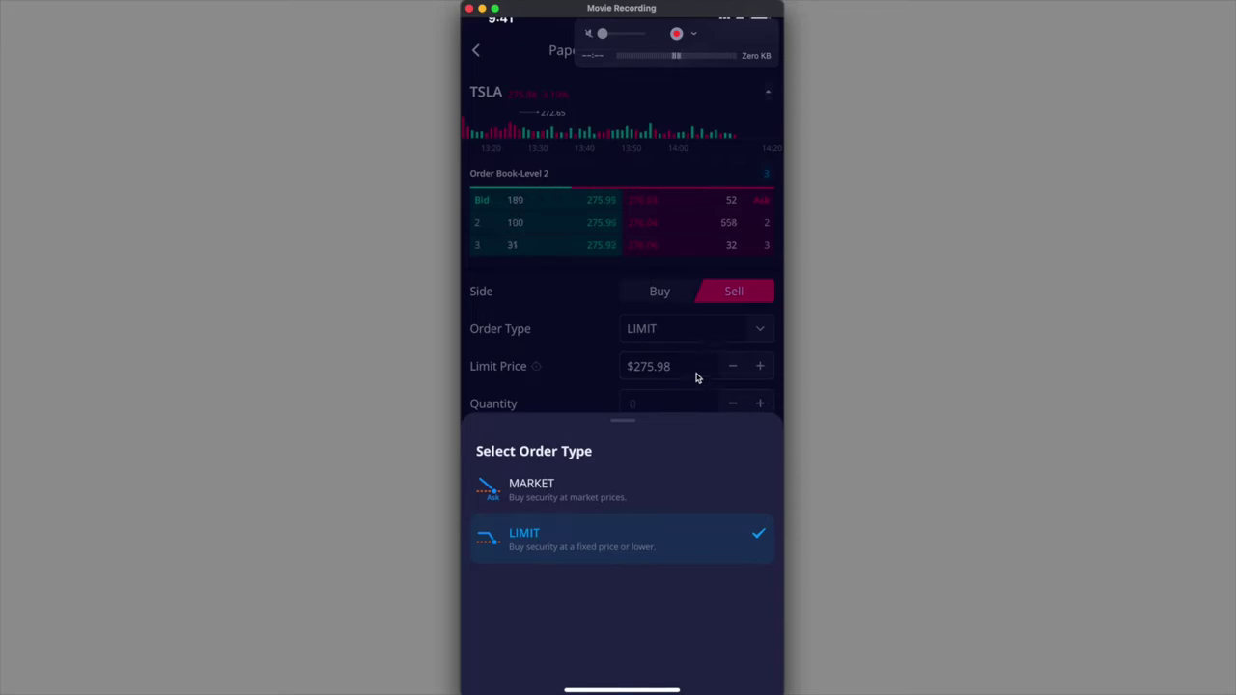
click(676, 496)
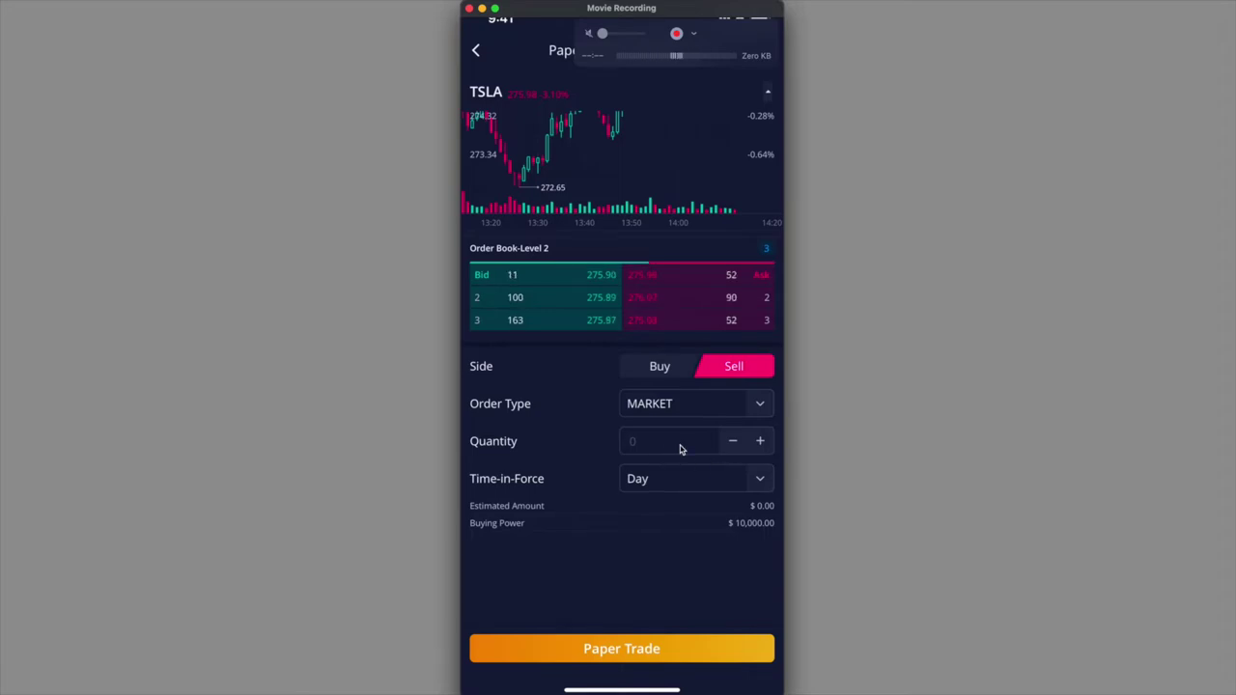
Set quantity to 1 and submit the paper market sell of TSLA.
click(759, 442)
click(637, 651)
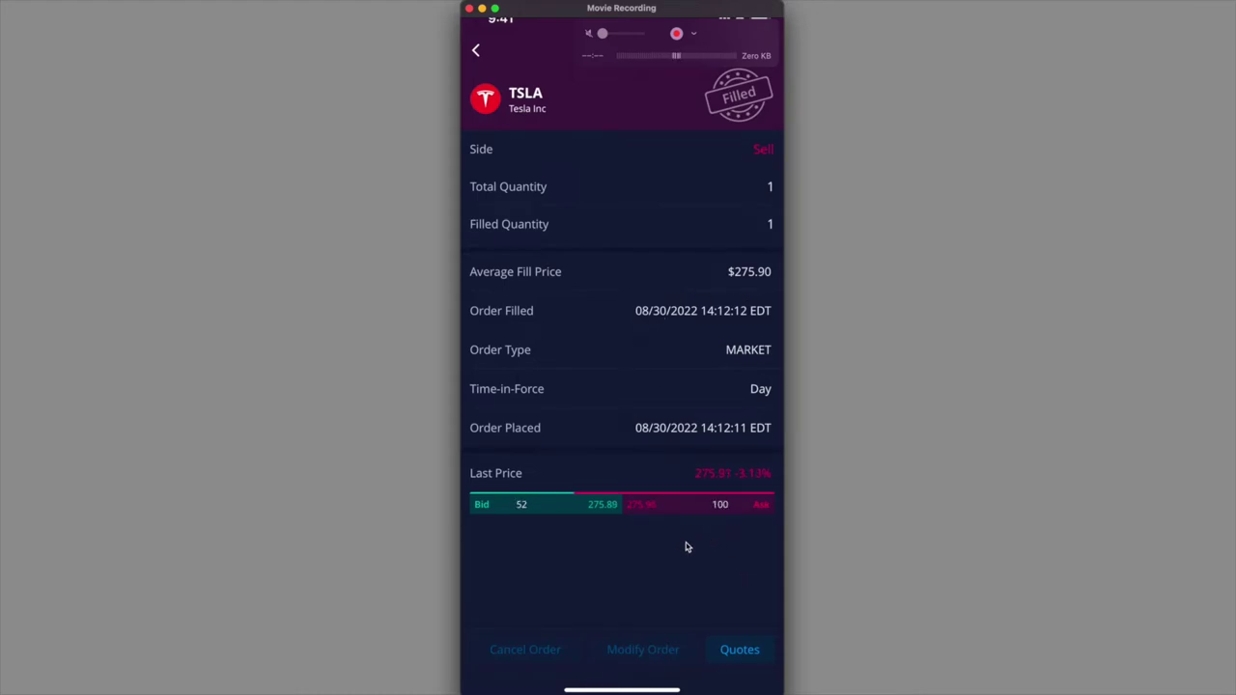
click(476, 50)
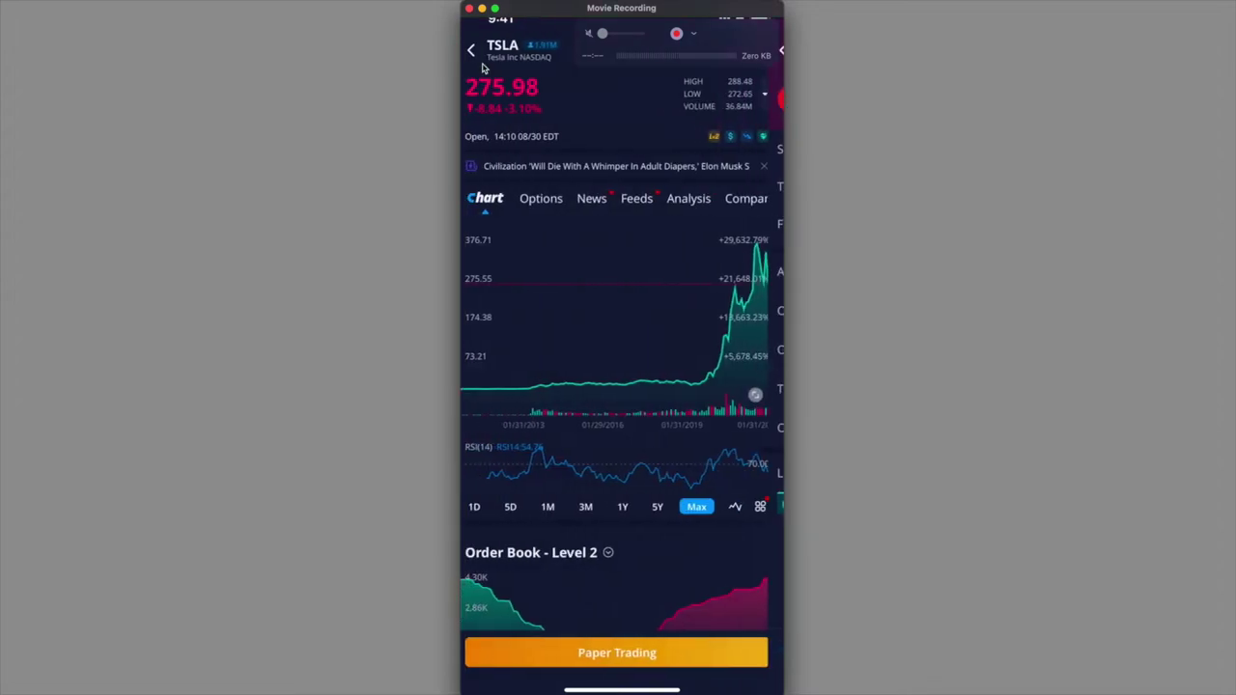
click(483, 66)
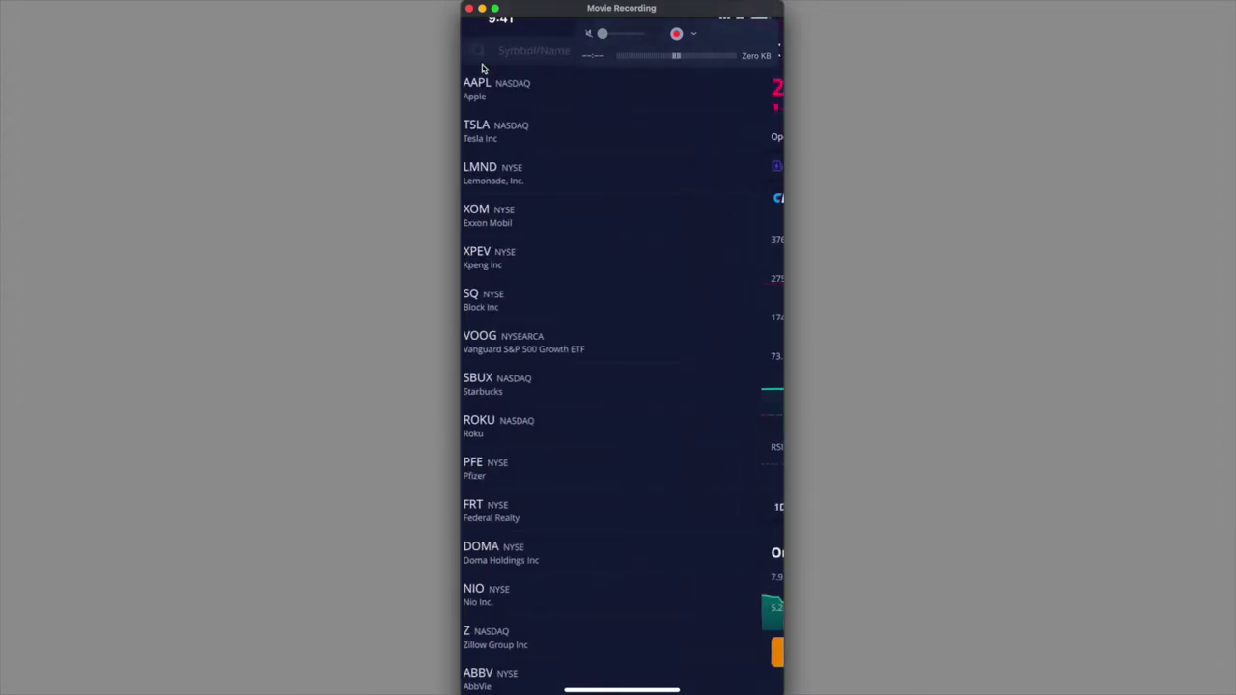
click(531, 53)
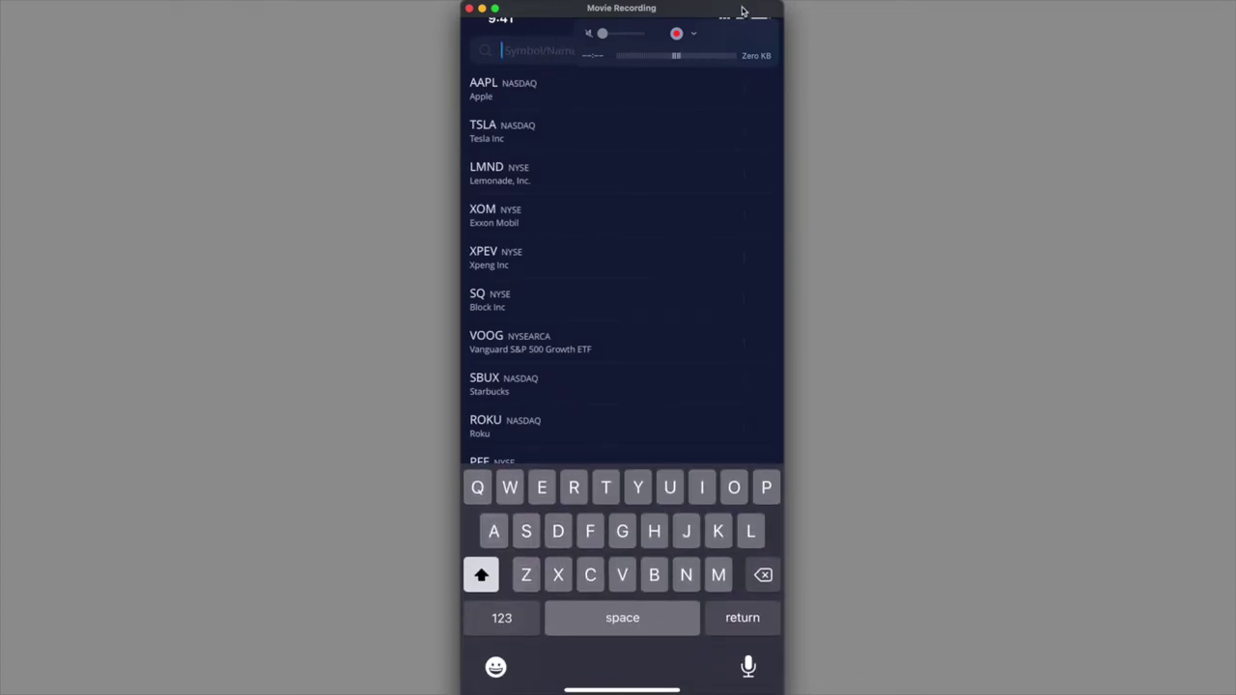
drag(731, 35, 719, 290)
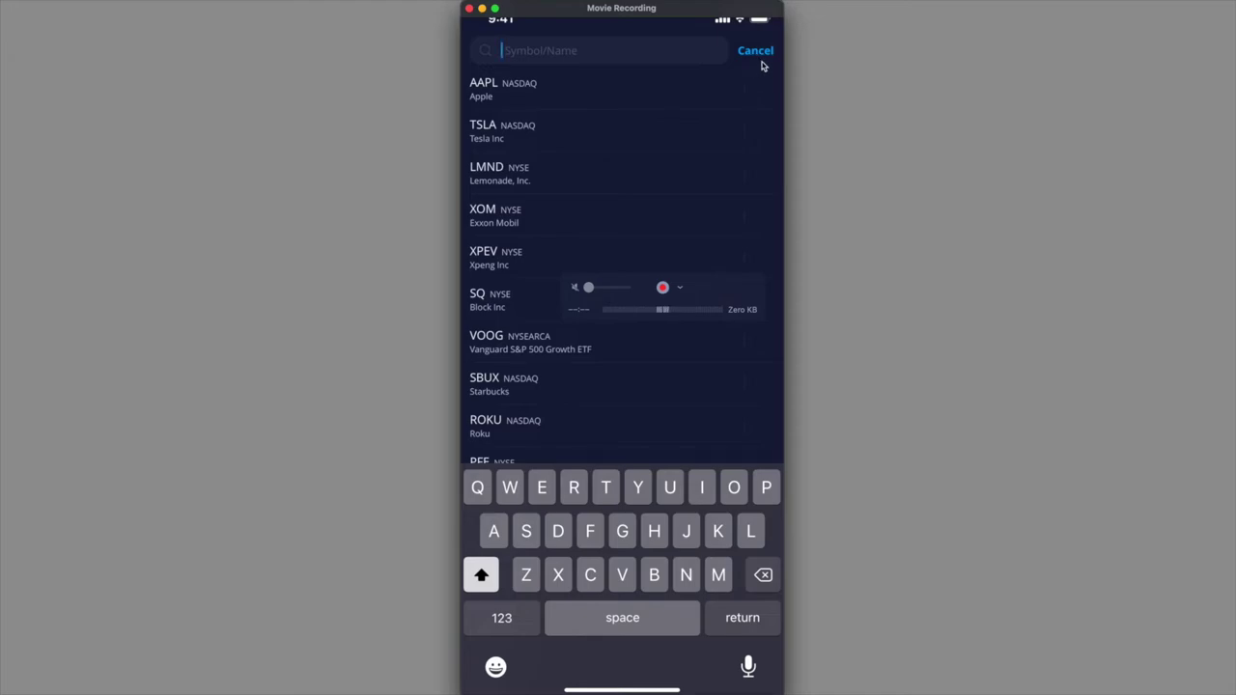
click(759, 58)
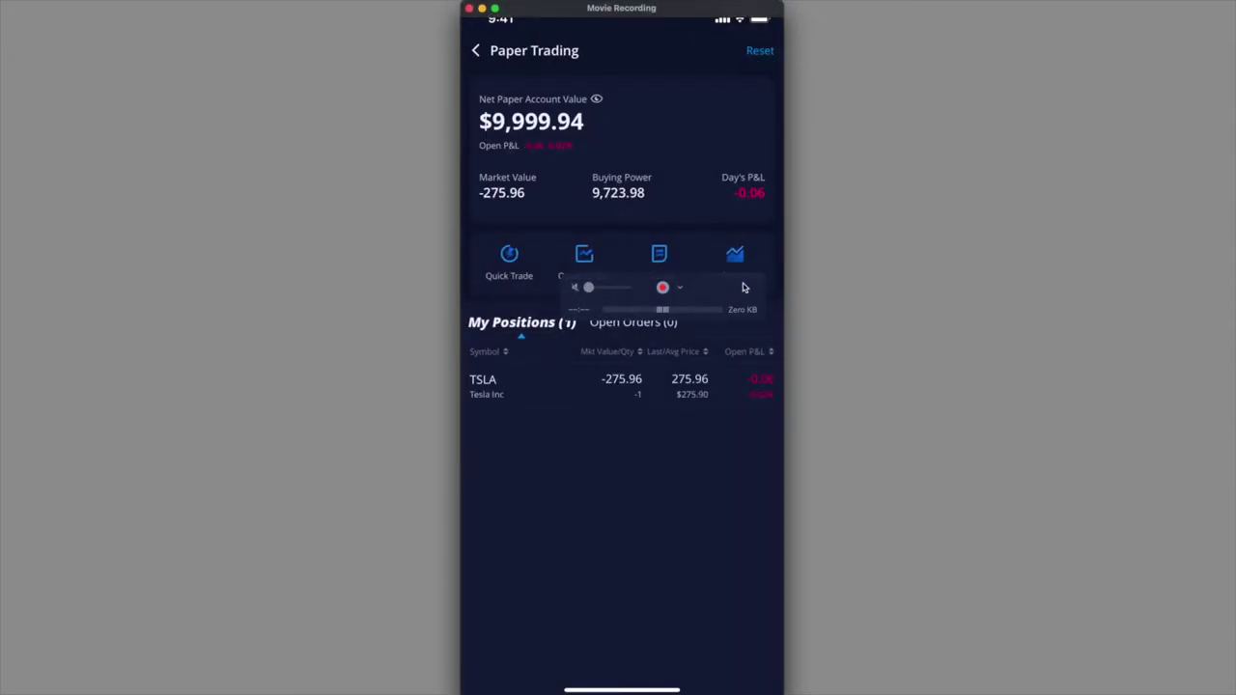
drag(744, 284, 775, 551)
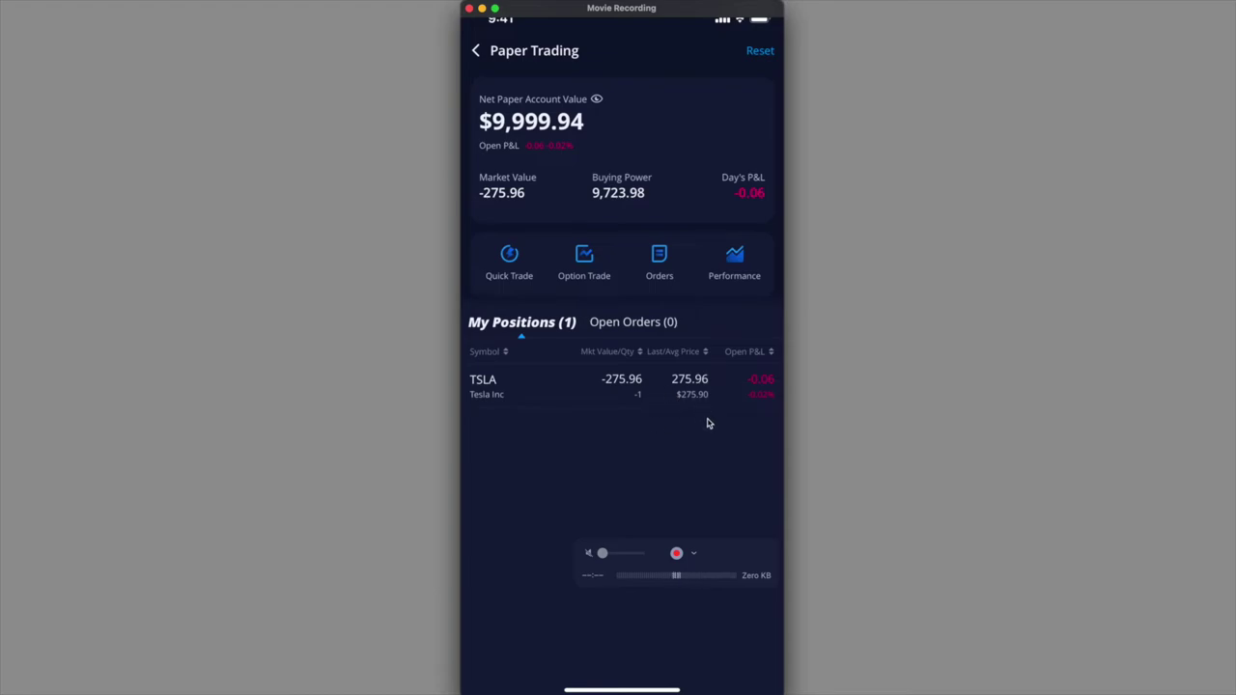
Refresh the Paper Trading page and open the TSLA position showing quantity -1.
scroll(692, 414, up, 5)
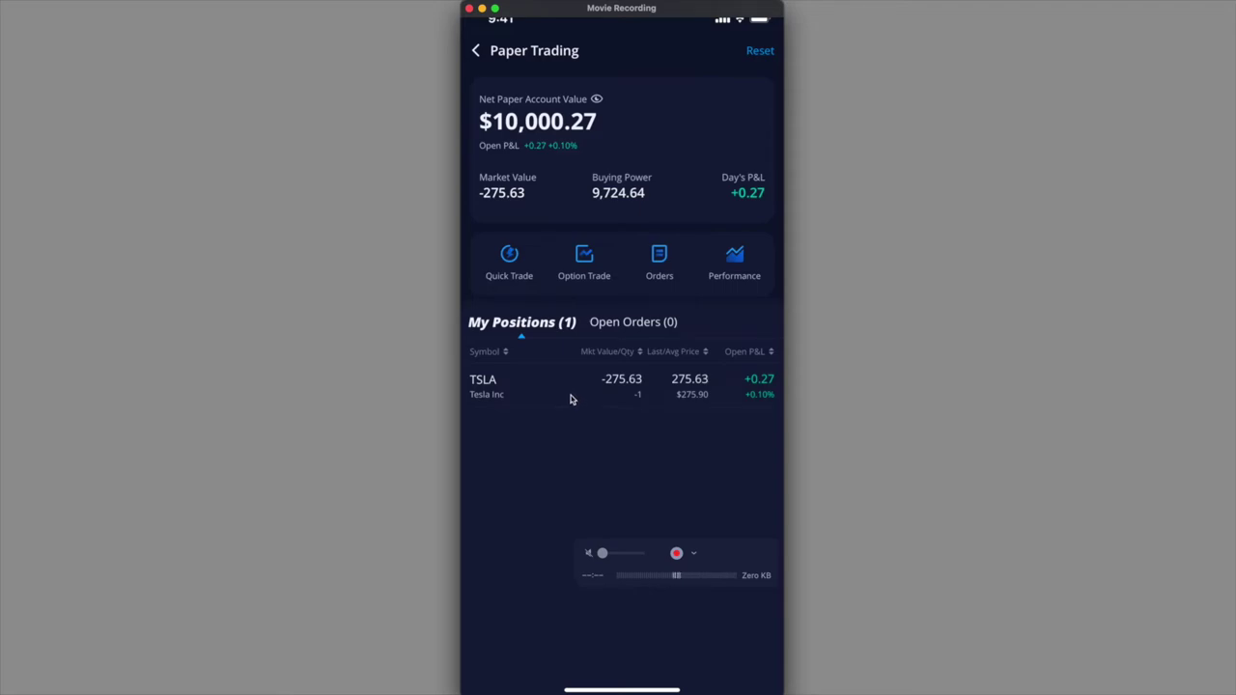
click(570, 398)
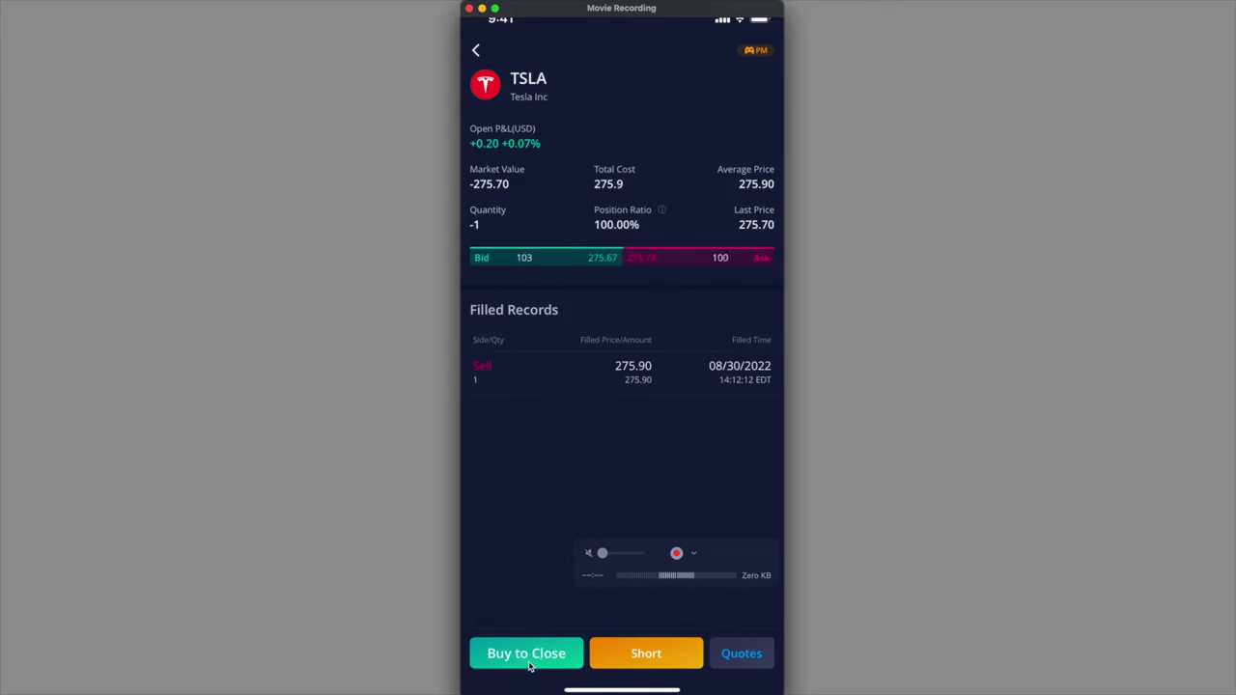
Start a Buy to Close ticket for 1 TSLA share as a MARKET order.
click(529, 656)
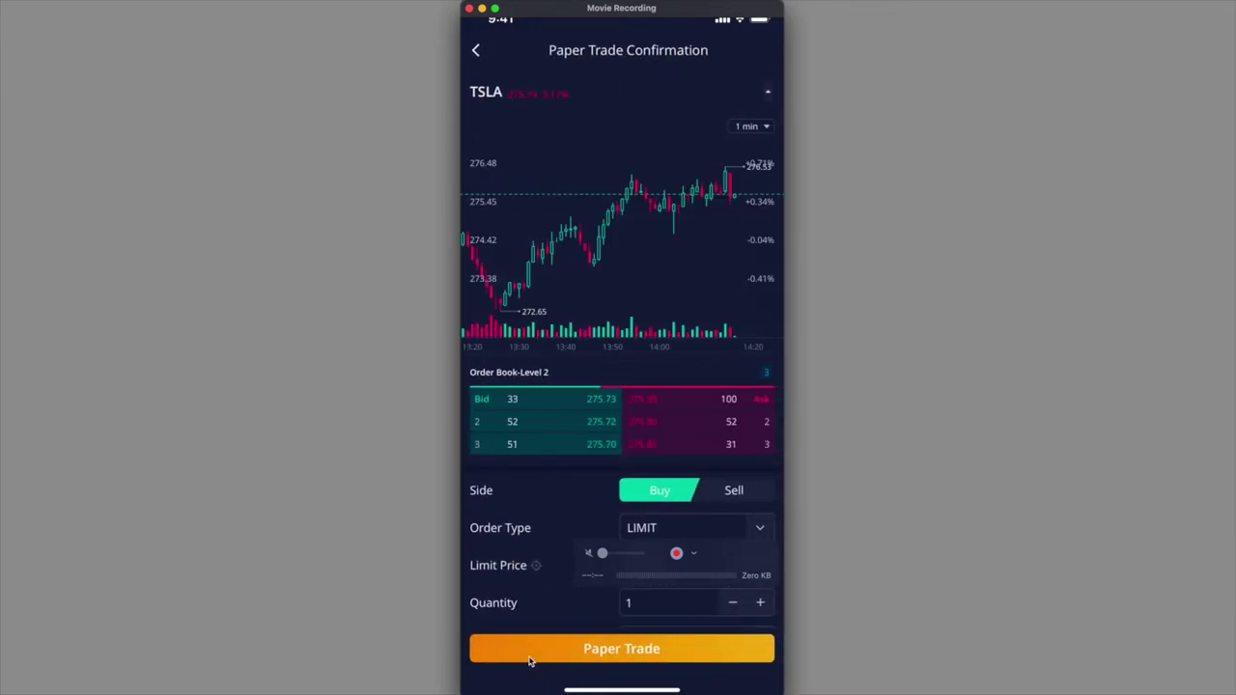
drag(740, 560, 778, 47)
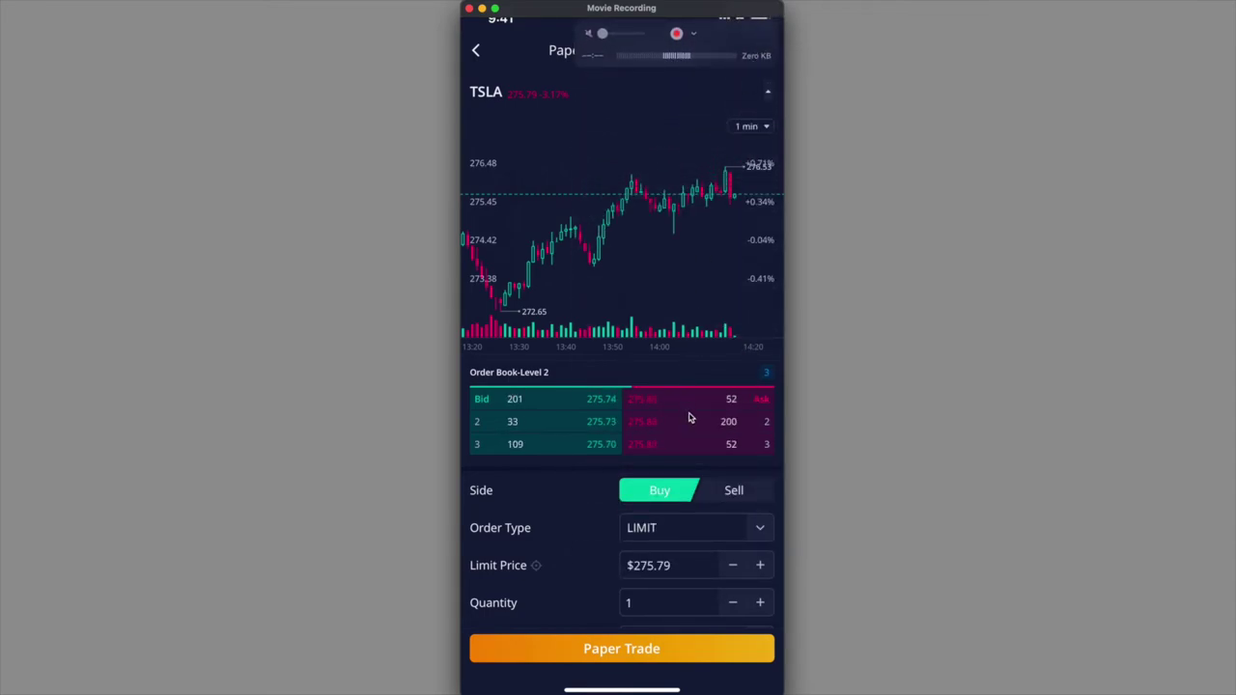
scroll(688, 405, down, 2)
scroll(682, 377, down, 5)
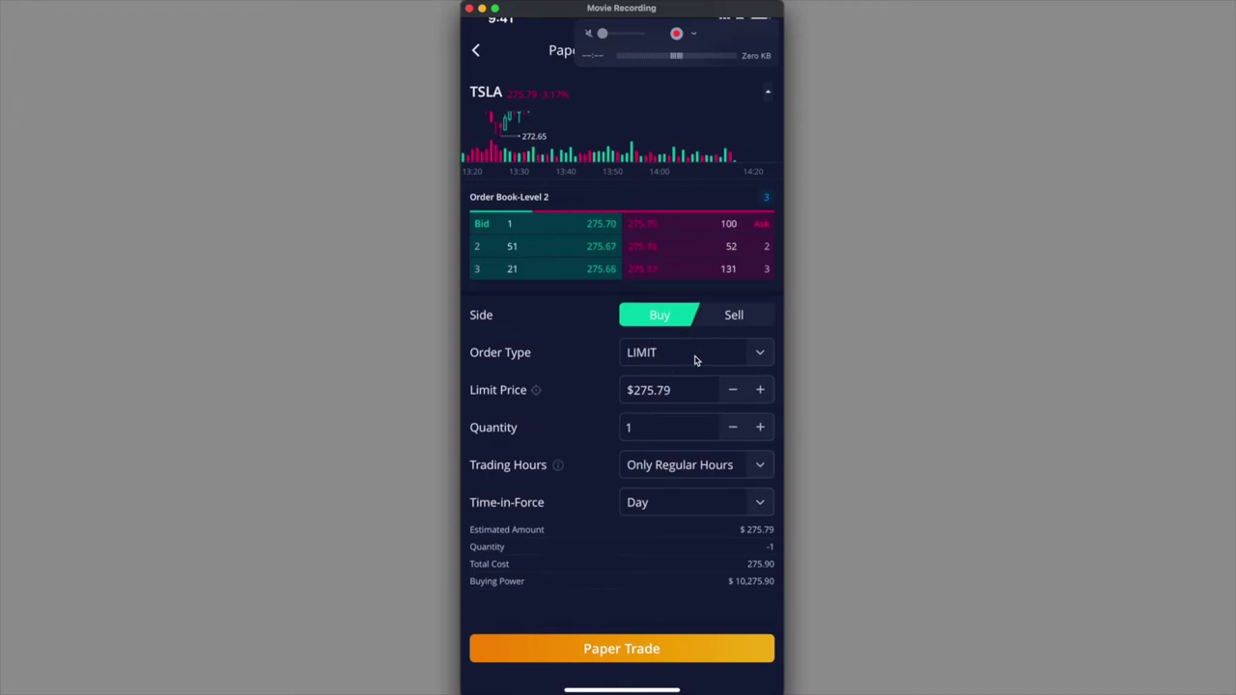
click(694, 359)
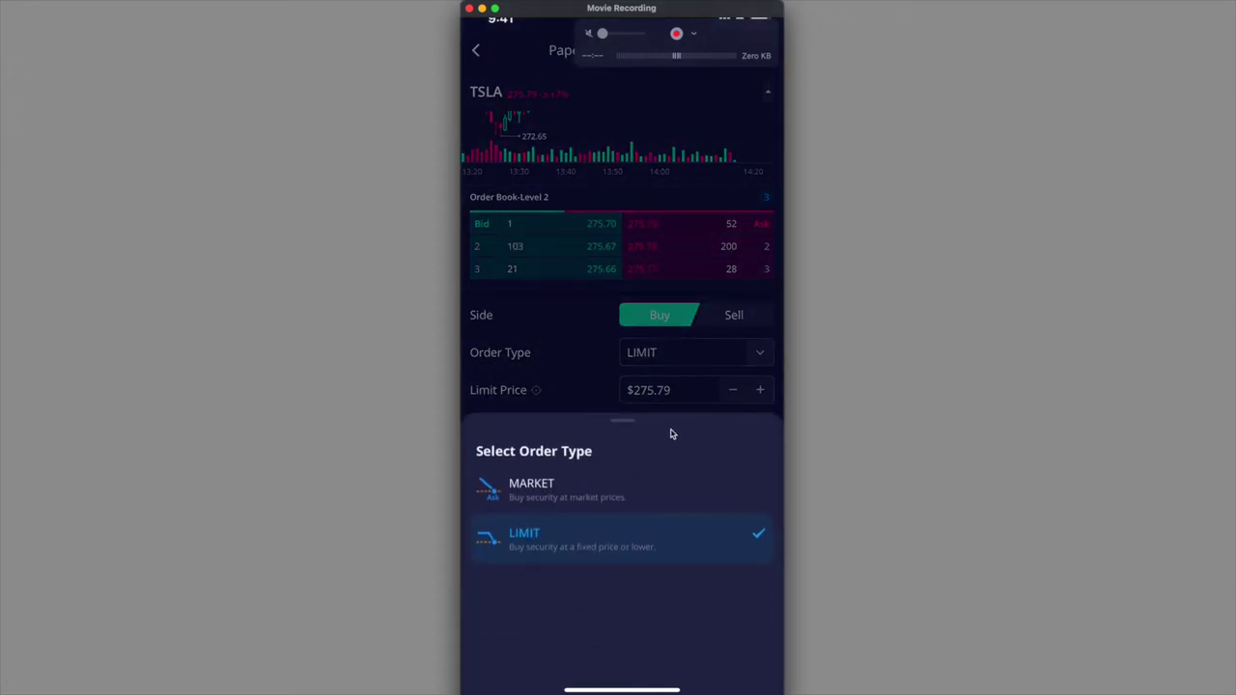
click(653, 494)
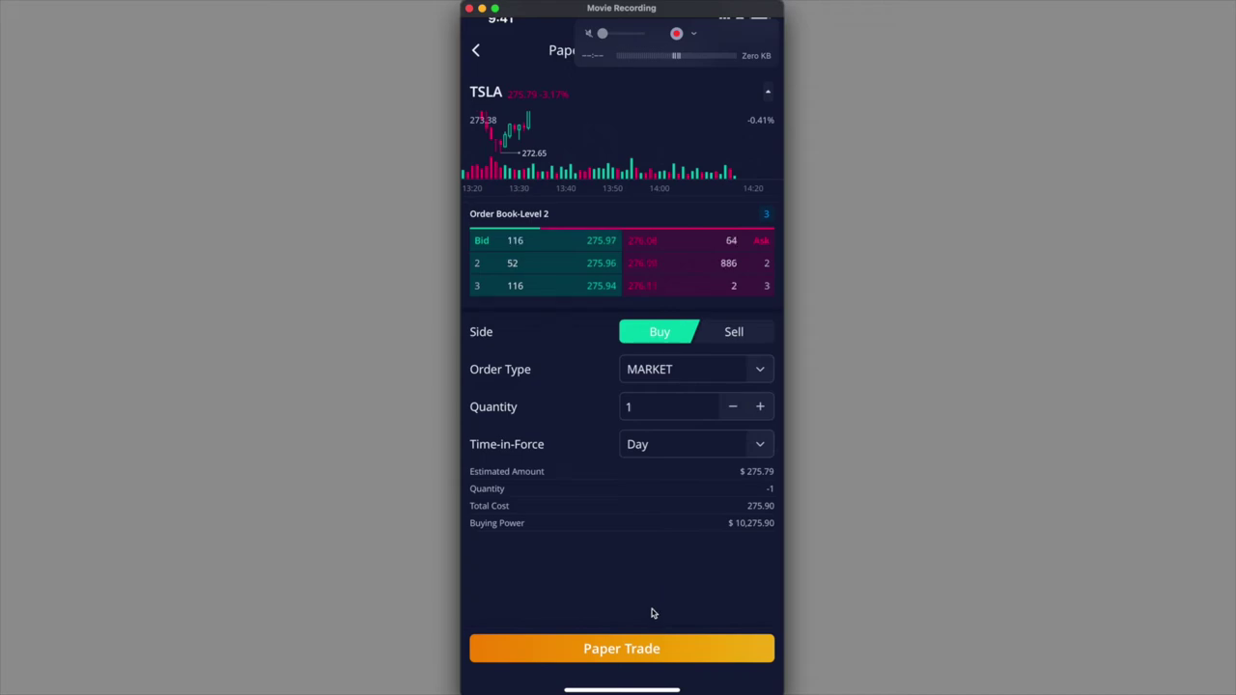
Submit the TSLA buy-back, return to the paper account, and place Calculator beside it.
click(662, 664)
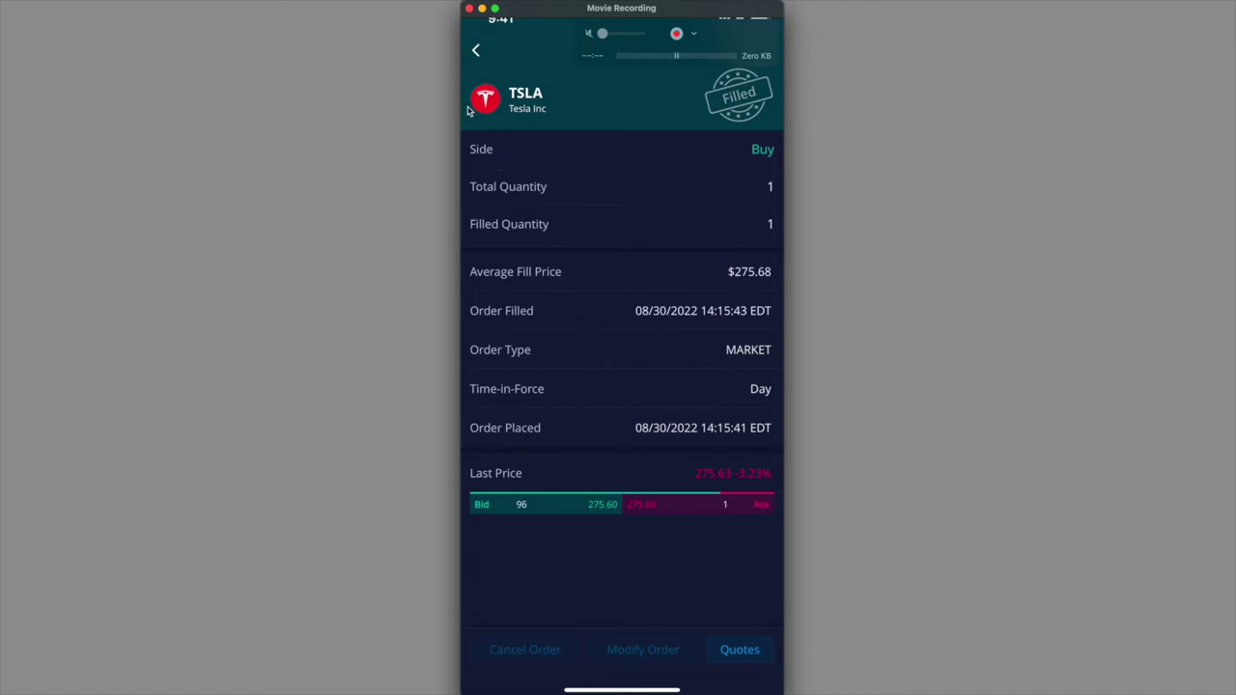
click(482, 67)
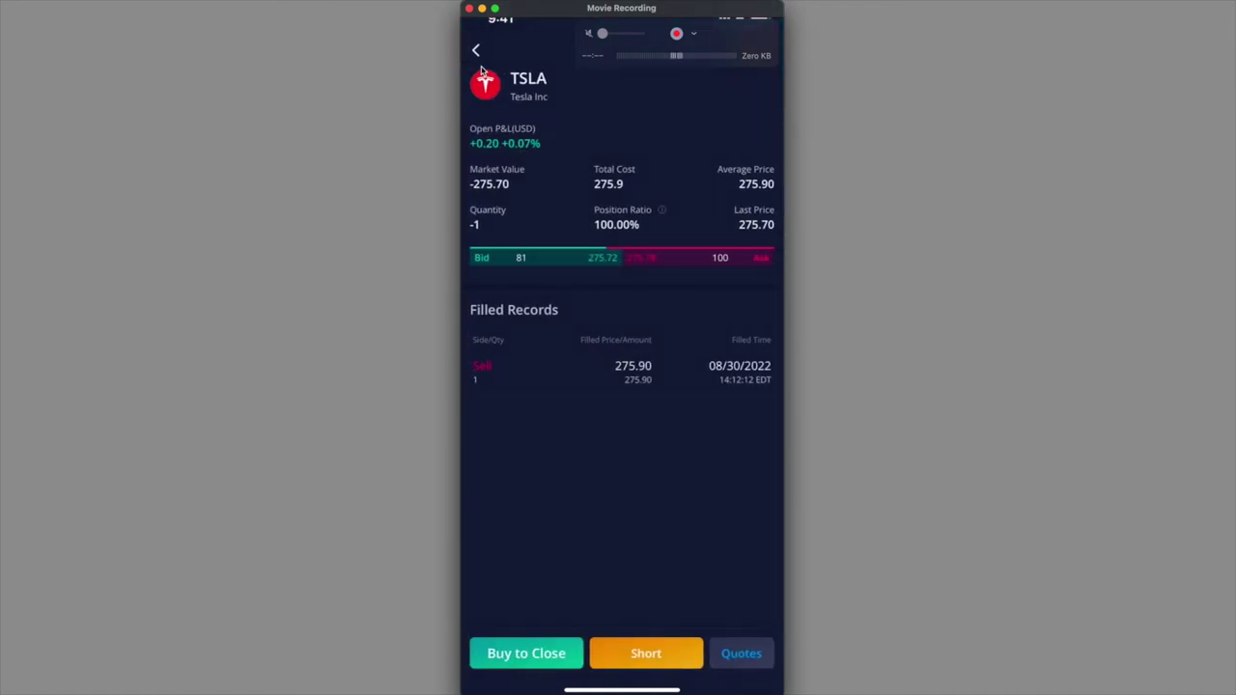
click(478, 54)
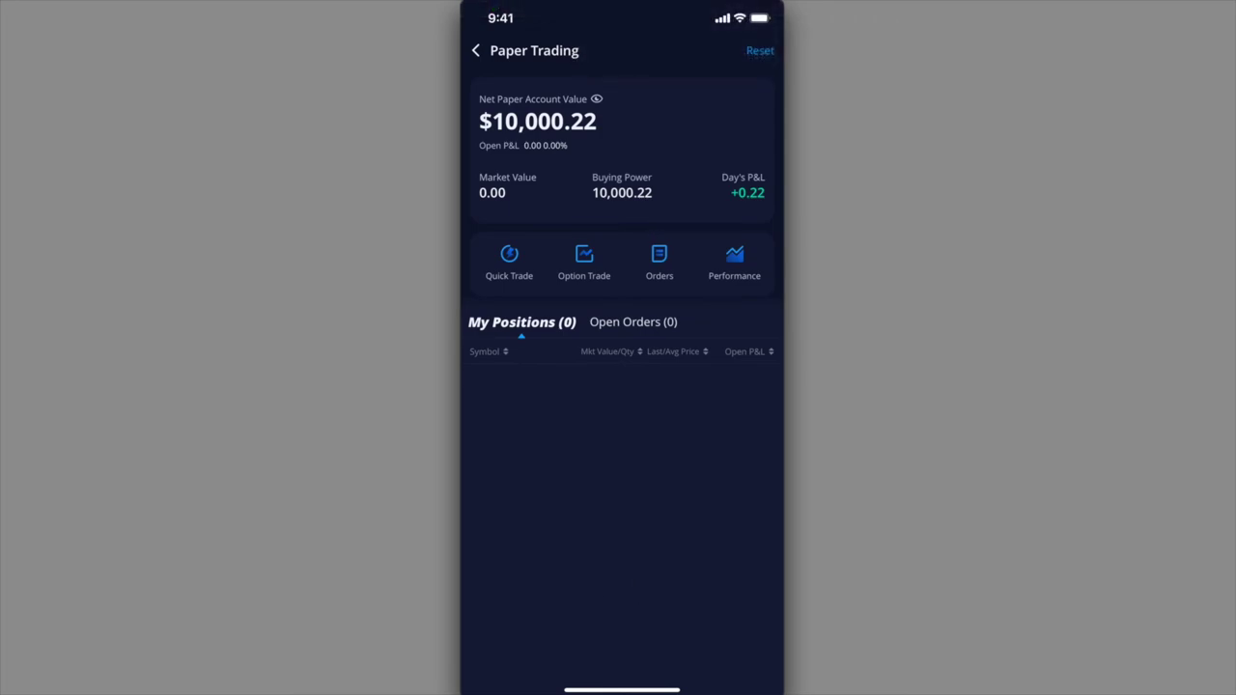
drag(965, 386, 1014, 388)
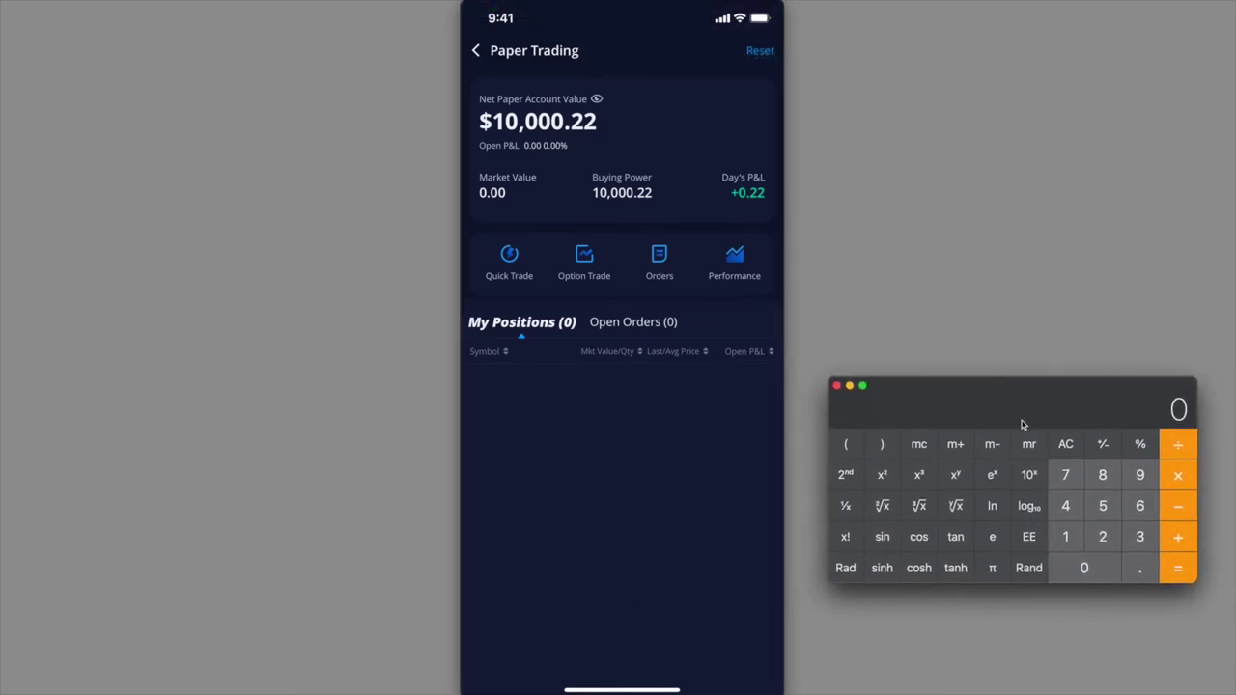
Enter the sell price 275.9 in Calculator followed by minus.
click(1103, 538)
click(1066, 477)
click(1103, 505)
click(1137, 571)
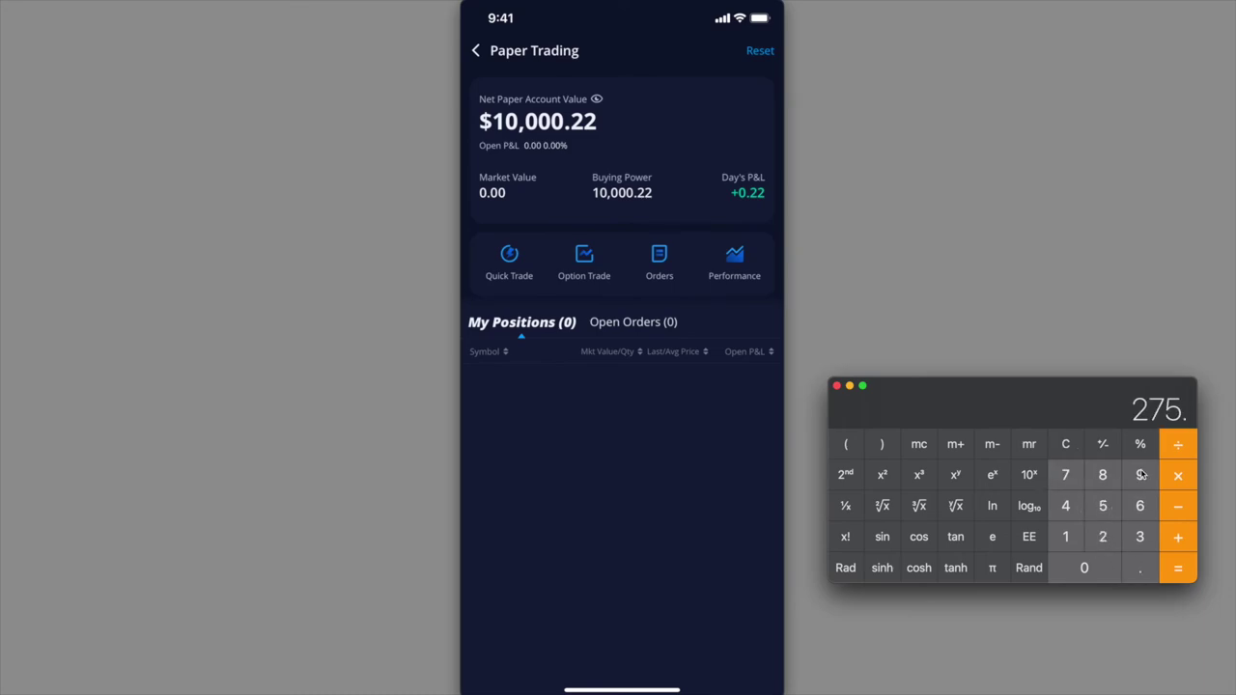
click(1141, 475)
click(1183, 512)
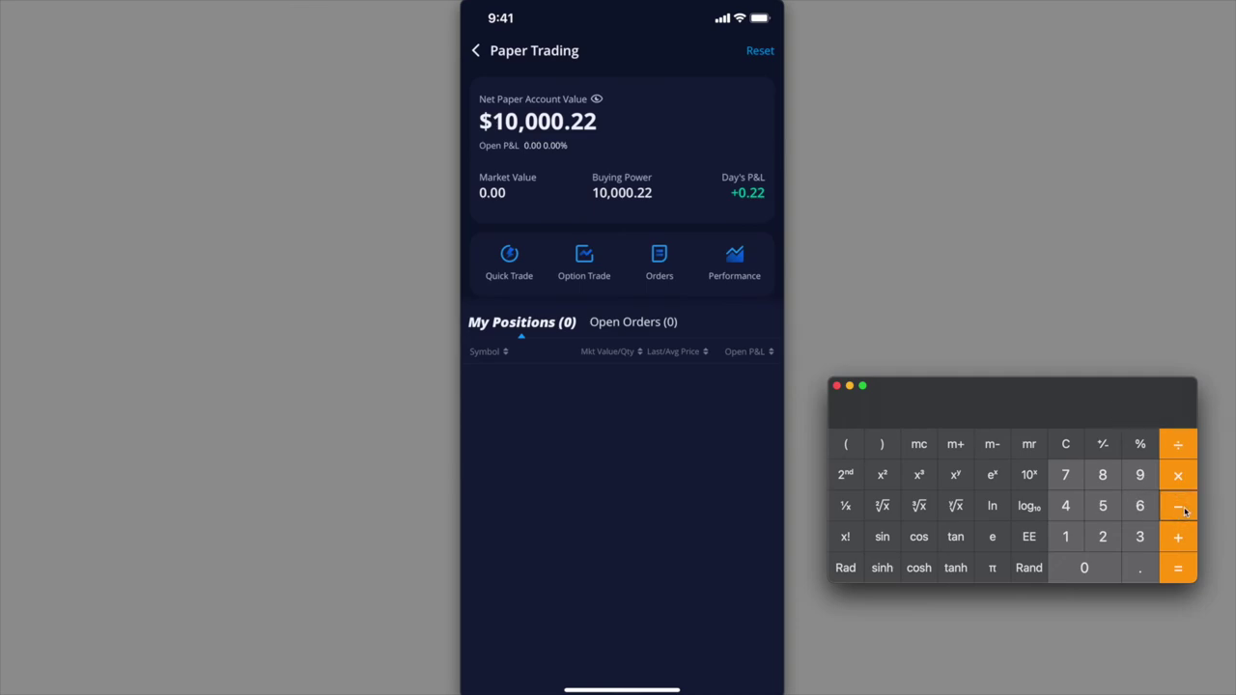
Enter the buy-back price 275.68 and compute the 0.22 profit.
click(1104, 543)
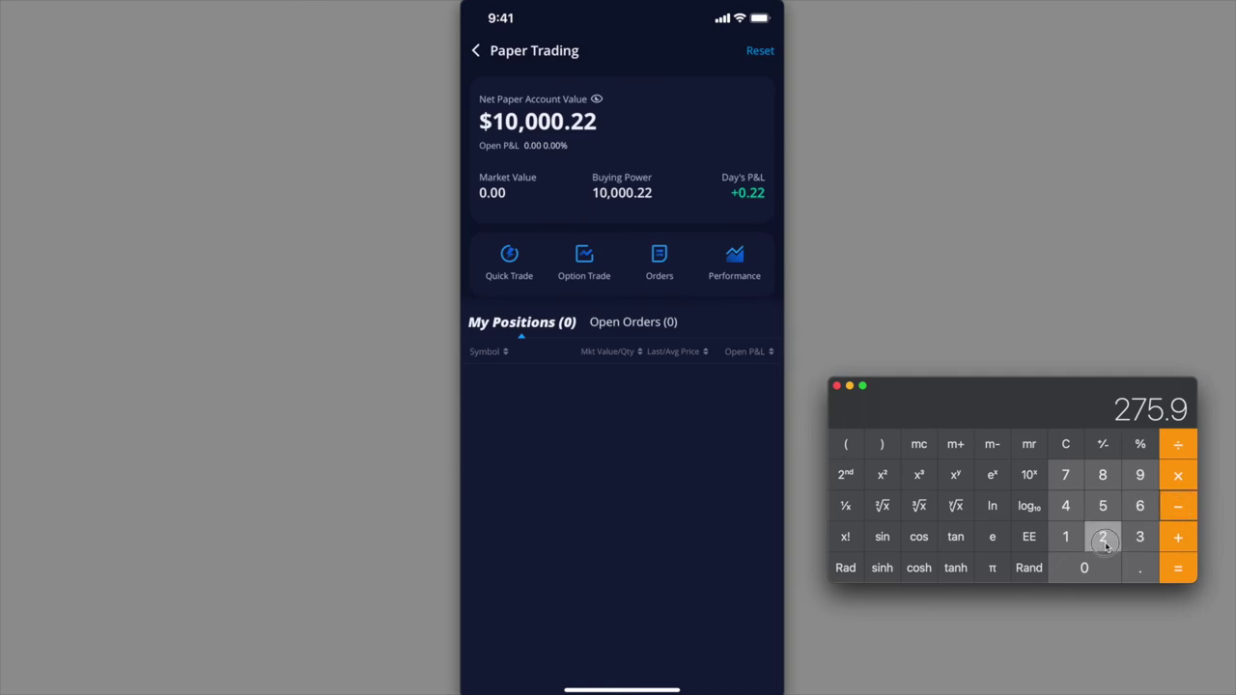
click(1064, 475)
click(1106, 509)
click(1140, 569)
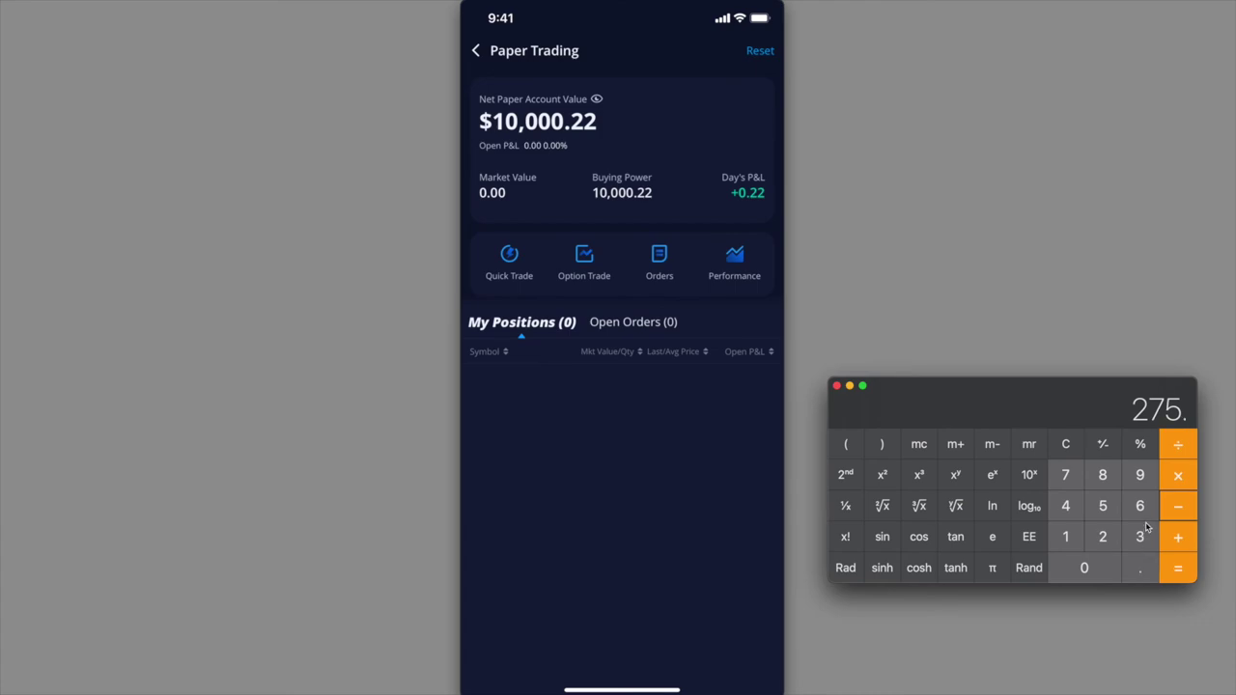
click(1140, 510)
click(1113, 482)
click(1178, 568)
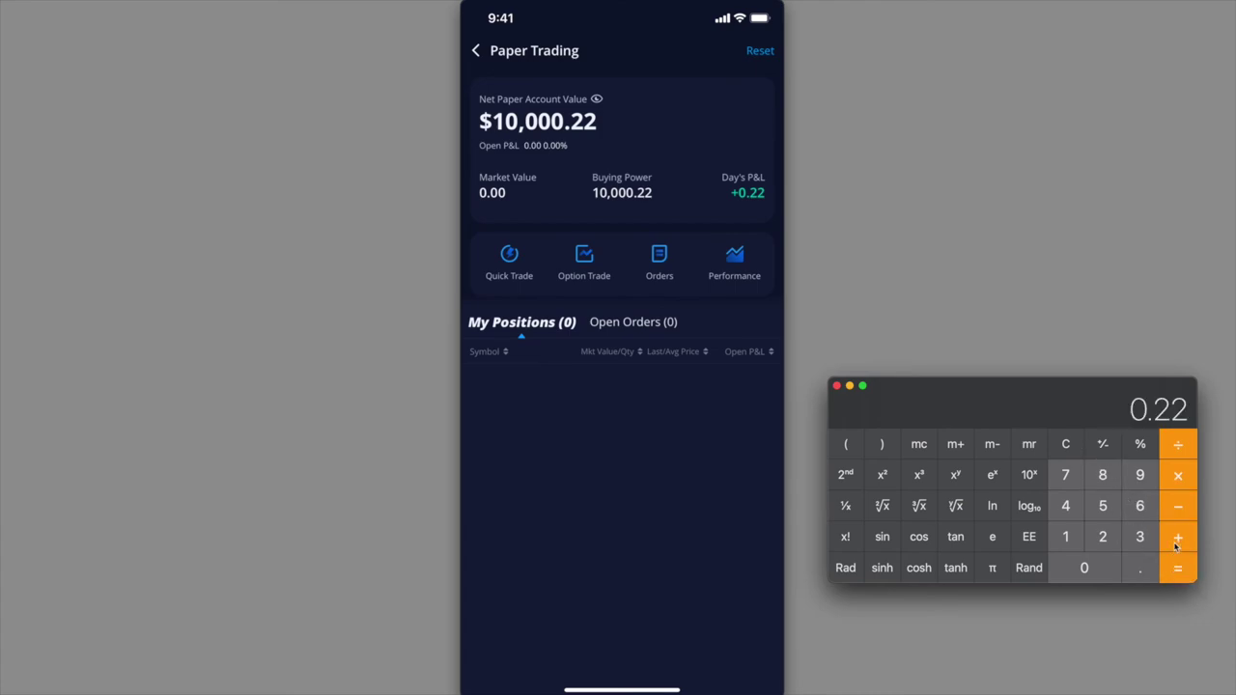